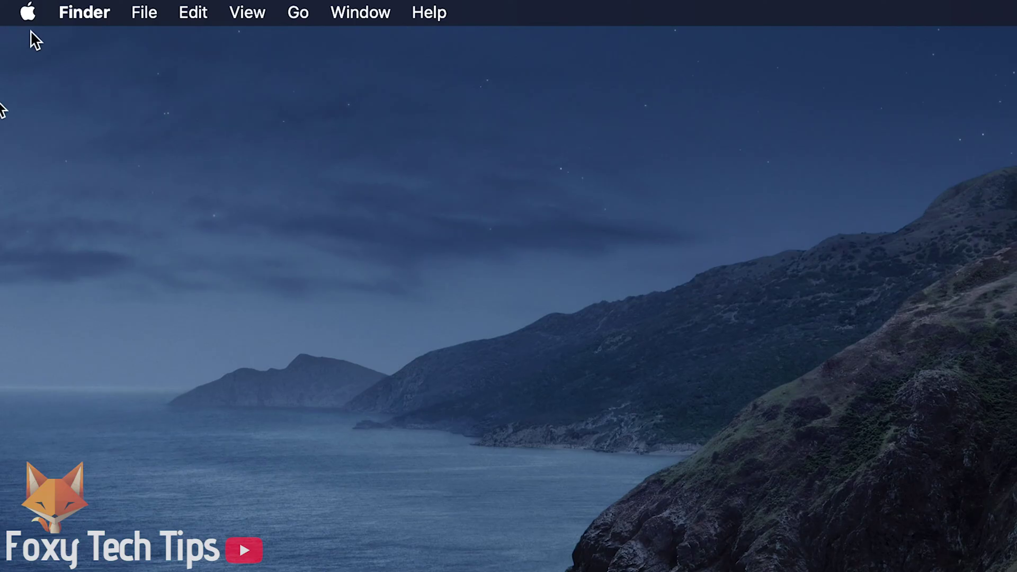
- Open System Preferences from the Apple menu and go to the Language & Region pane
{"action": "left_click", "coordinate": [28, 12]}
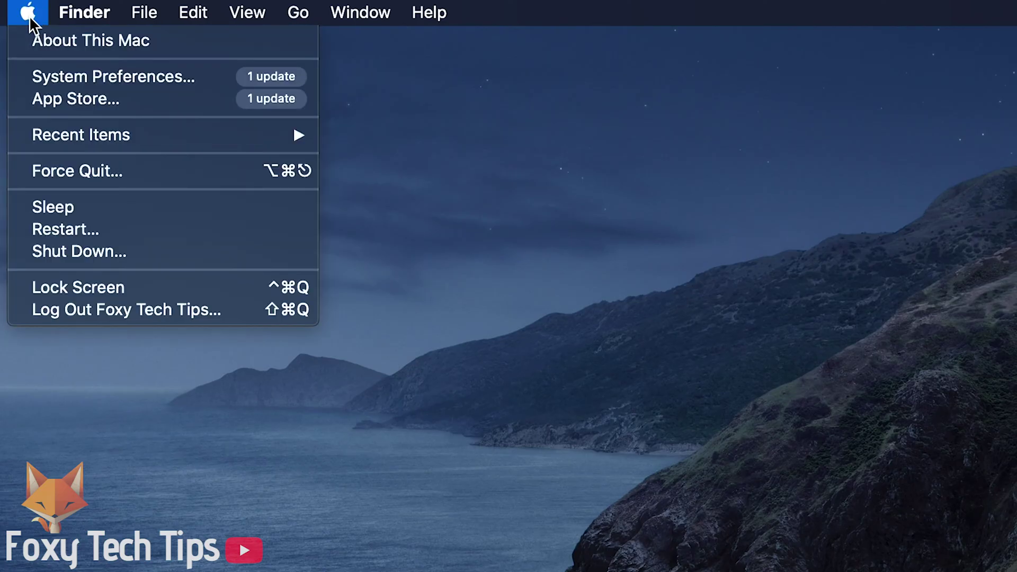
{"action": "left_click", "coordinate": [201, 80]}
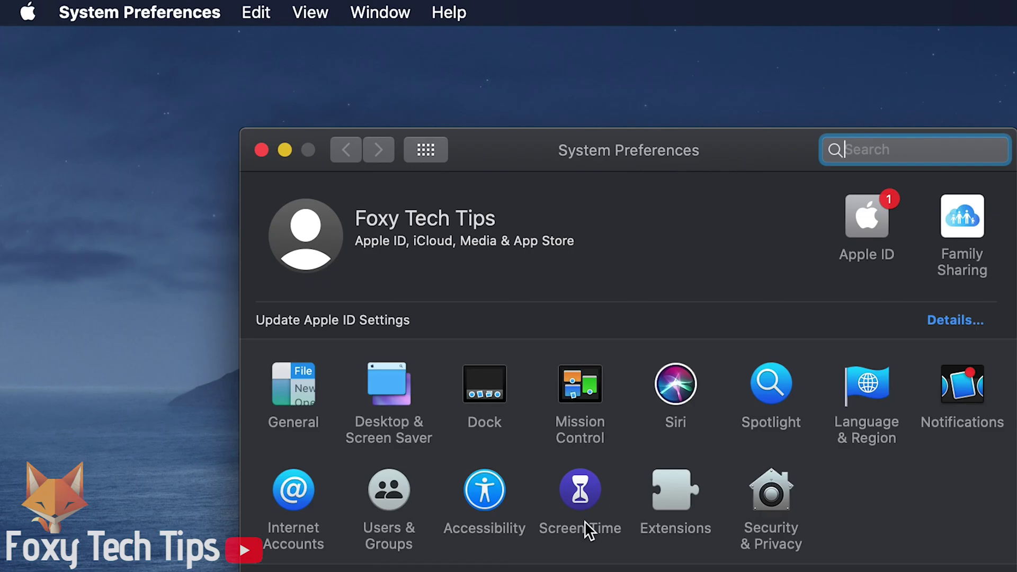
{"action": "left_click", "coordinate": [867, 385]}
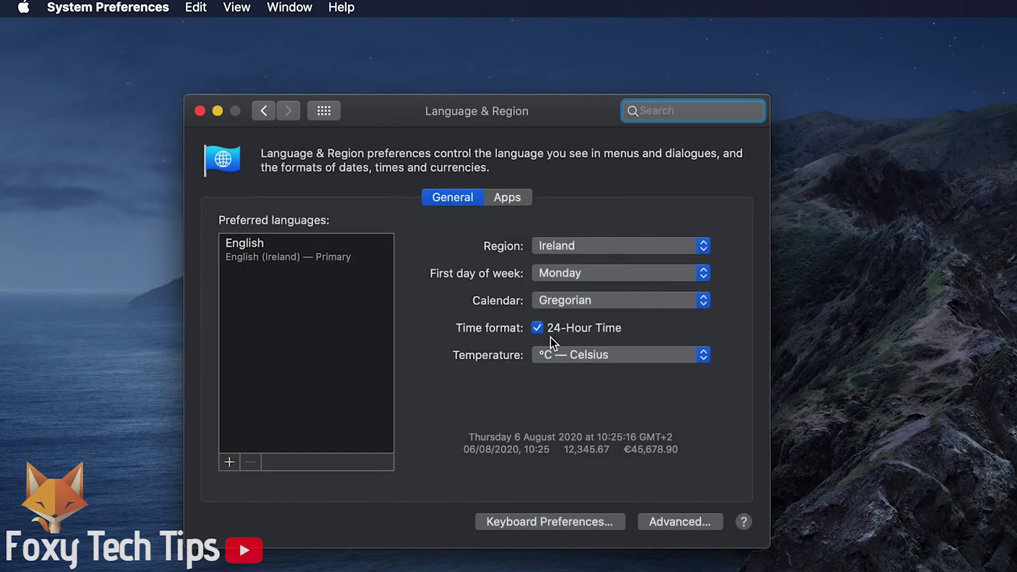
{"action": "left_click", "coordinate": [244, 220]}
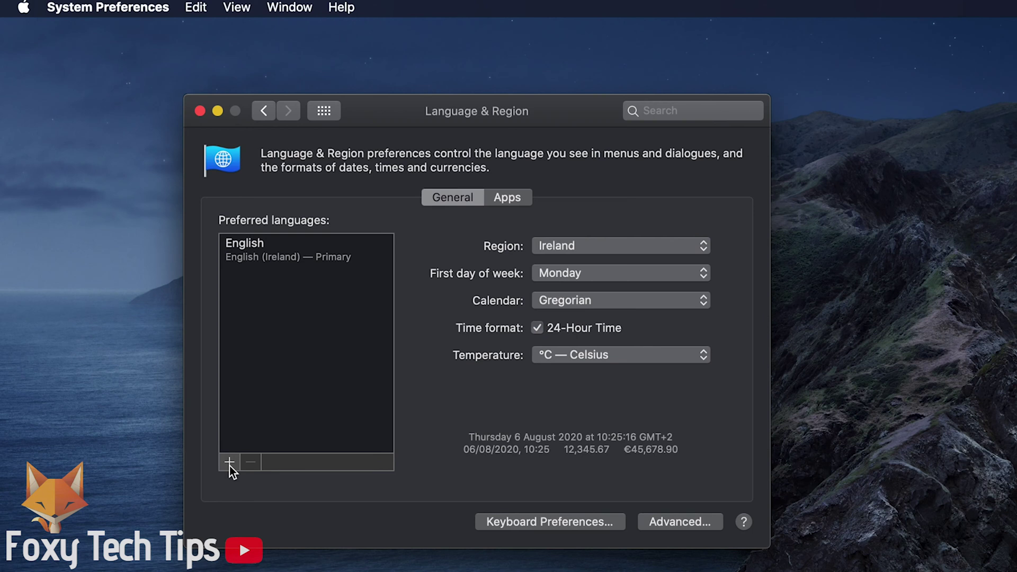
- Add Español as a preferred language and make it the primary language
{"action": "left_click", "coordinate": [229, 463]}
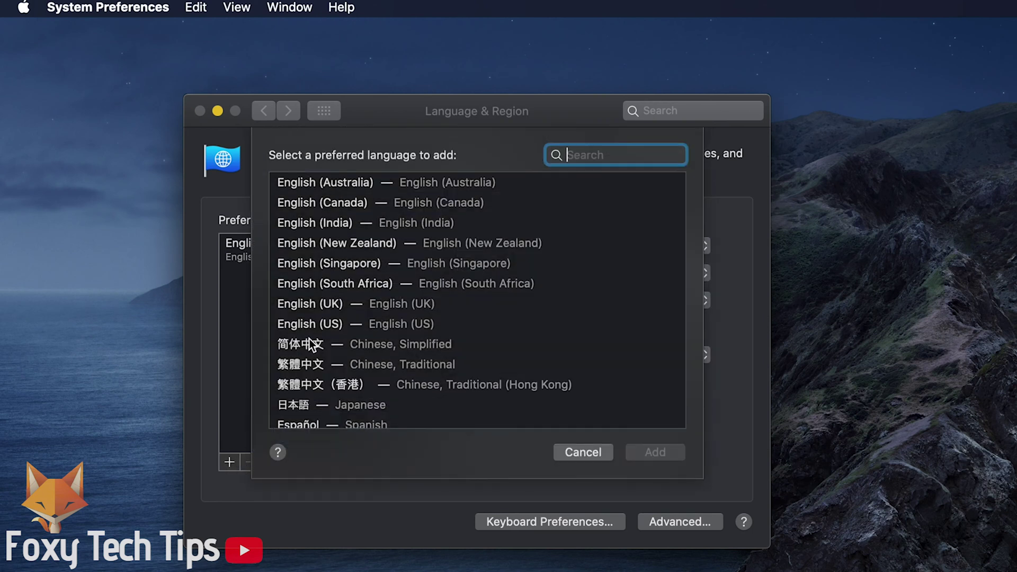
{"action": "scroll", "coordinate": [389, 370], "scroll_direction": "down", "scroll_amount": 2}
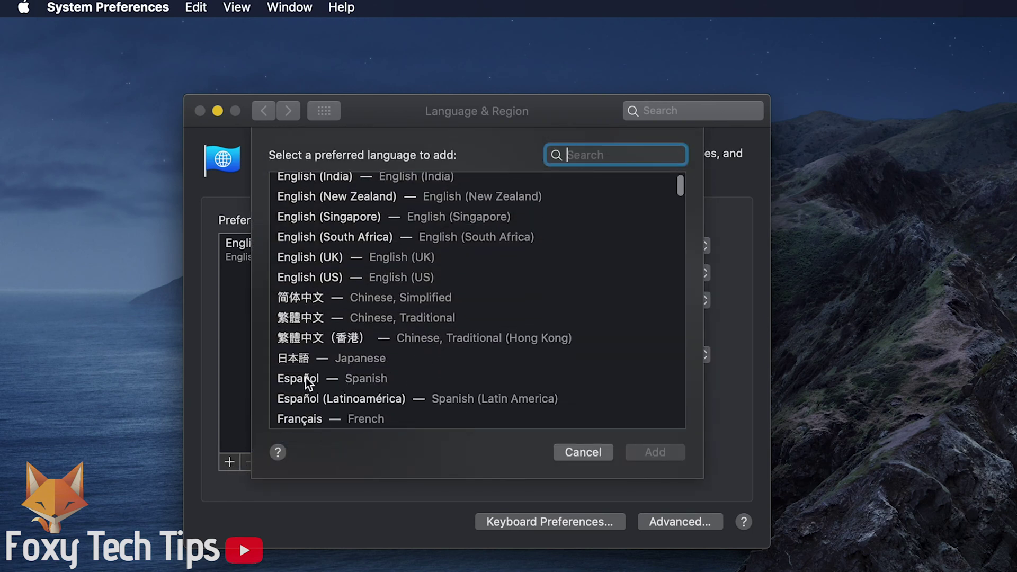
{"action": "left_click", "coordinate": [342, 380]}
{"action": "scroll", "coordinate": [350, 365], "scroll_direction": "down", "scroll_amount": 3}
{"action": "scroll", "coordinate": [353, 350], "scroll_direction": "down", "scroll_amount": 10}
{"action": "scroll", "coordinate": [356, 350], "scroll_direction": "down", "scroll_amount": 3}
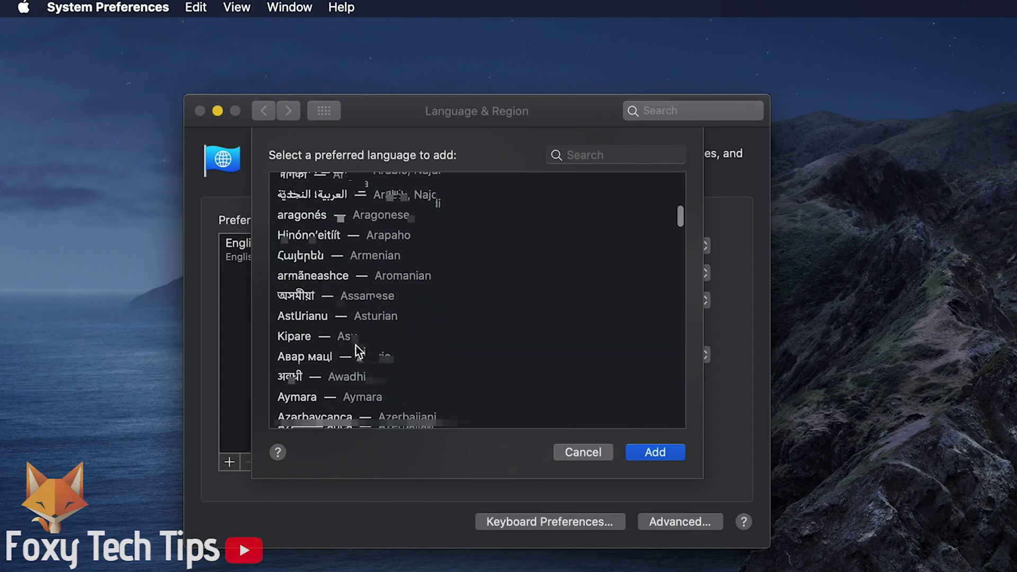
{"action": "scroll", "coordinate": [350, 343], "scroll_direction": "up", "scroll_amount": 15}
{"action": "scroll", "coordinate": [327, 311], "scroll_direction": "up", "scroll_amount": 5}
{"action": "scroll", "coordinate": [327, 311], "scroll_direction": "up", "scroll_amount": 1}
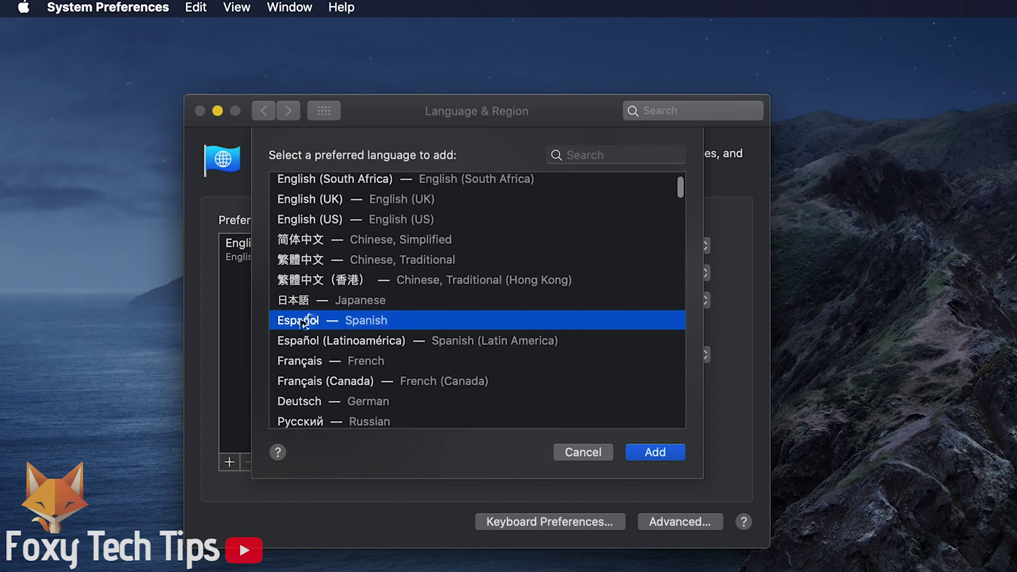
{"action": "left_click", "coordinate": [650, 450]}
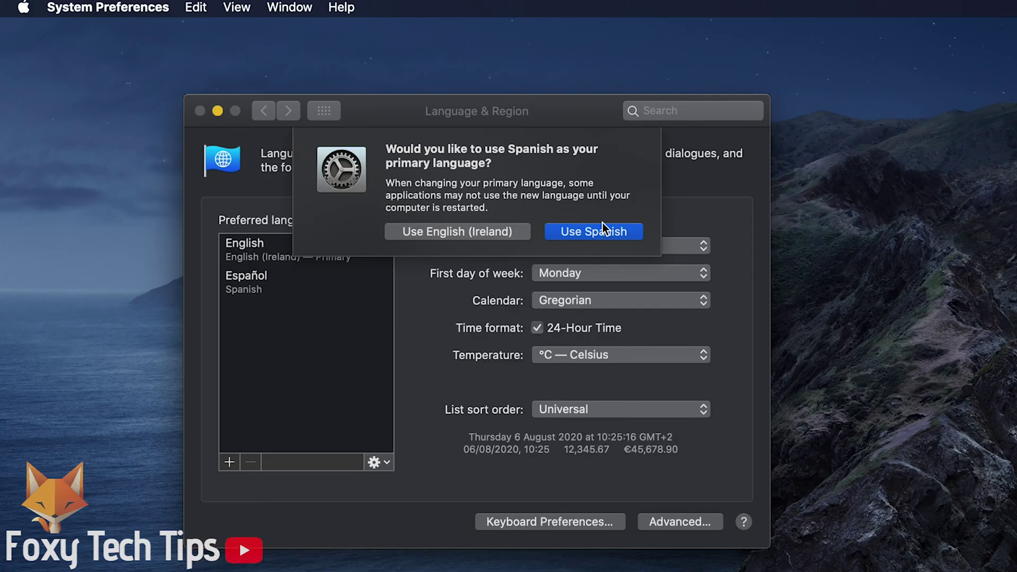
{"action": "left_click", "coordinate": [585, 231]}
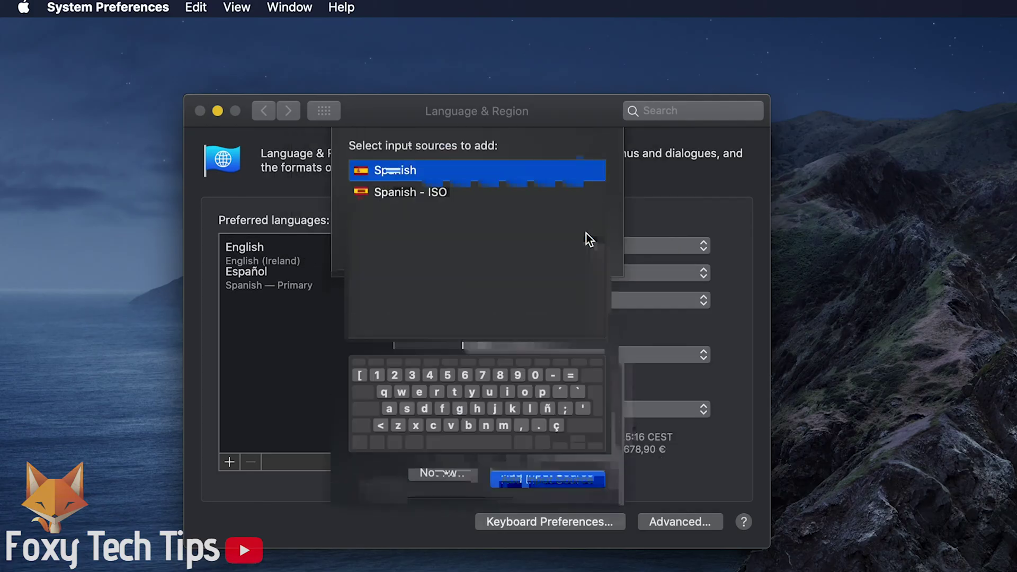
{"action": "left_click", "coordinate": [394, 199]}
- Choose the standard Spanish keyboard input source and decline restarting now
{"action": "left_click", "coordinate": [395, 178]}
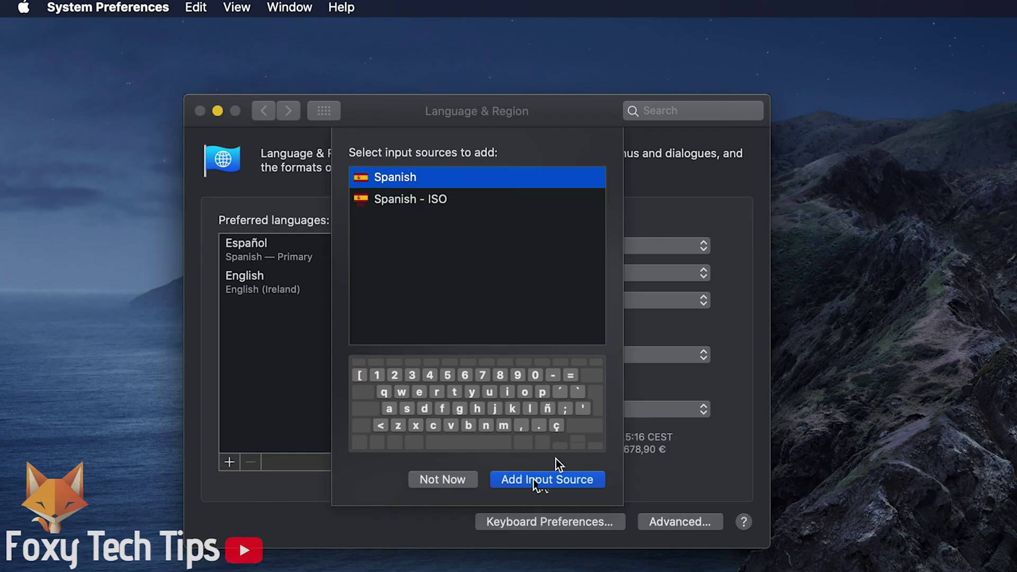
{"action": "left_click", "coordinate": [466, 480]}
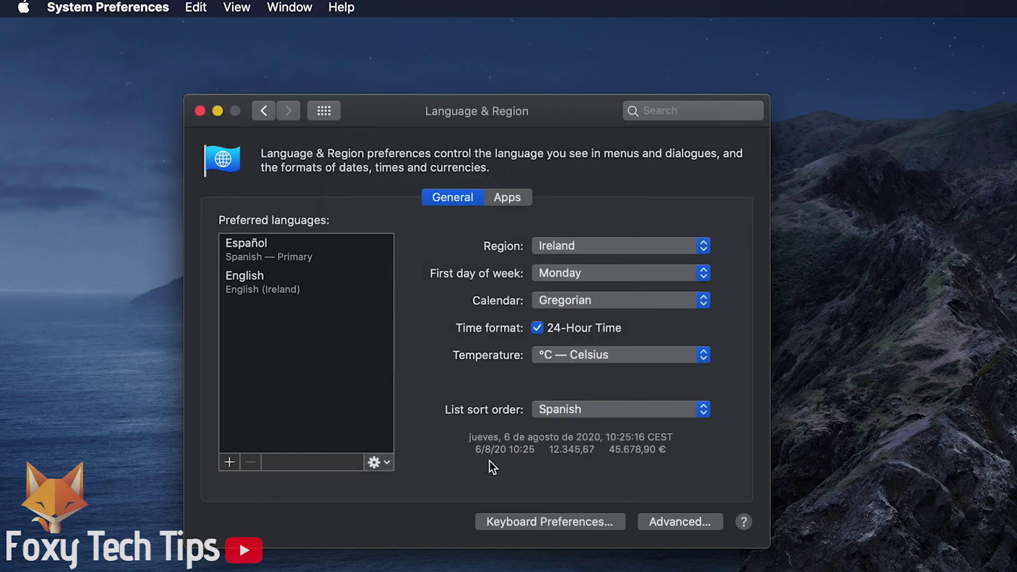
{"action": "left_click", "coordinate": [265, 112]}
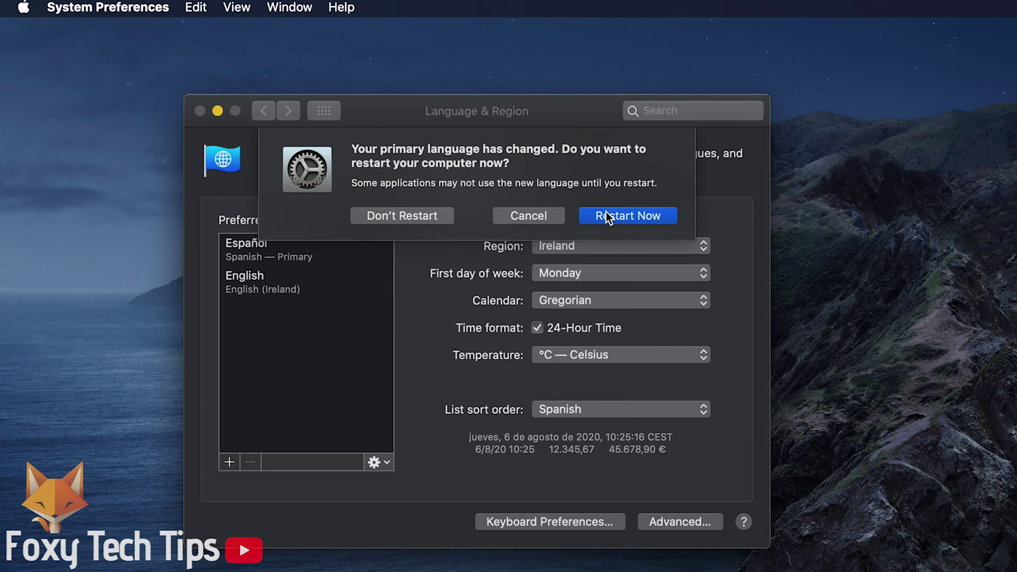
{"action": "left_click", "coordinate": [518, 218]}
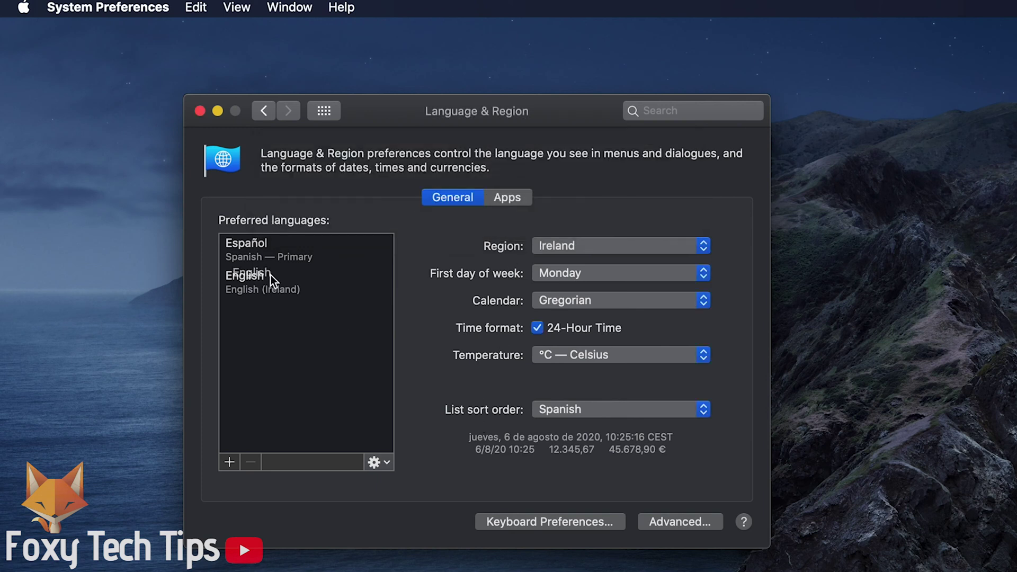
- Move English (Ireland) back to primary, then add Română with no input source
{"action": "mouse_move", "coordinate": [270, 275]}
{"action": "left_mouse_down"}
{"action": "mouse_move", "coordinate": [272, 247]}
{"action": "mouse_move", "coordinate": [255, 246]}
{"action": "left_mouse_up"}
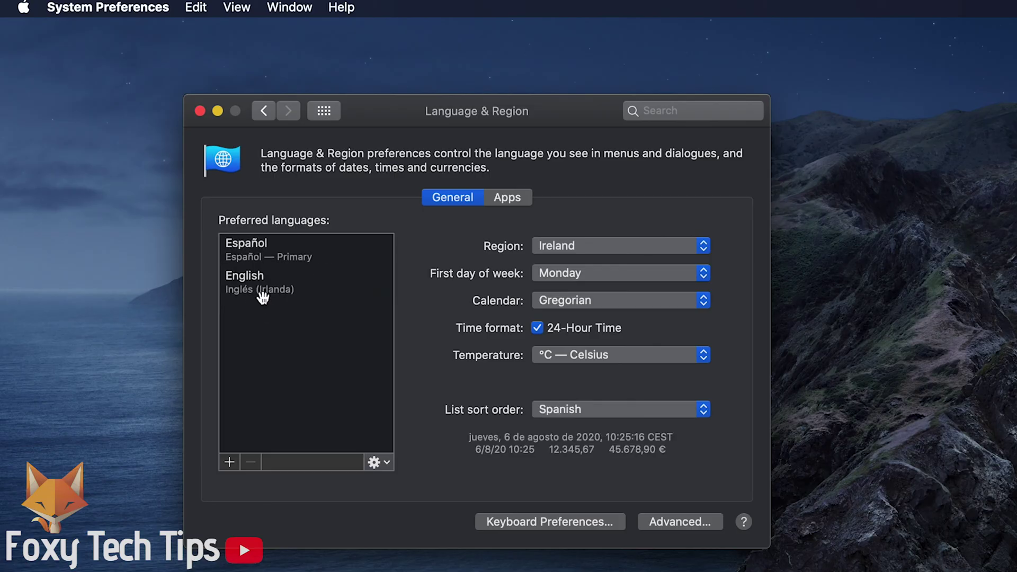
{"action": "left_click_drag", "start_coordinate": [329, 291], "coordinate": [294, 243]}
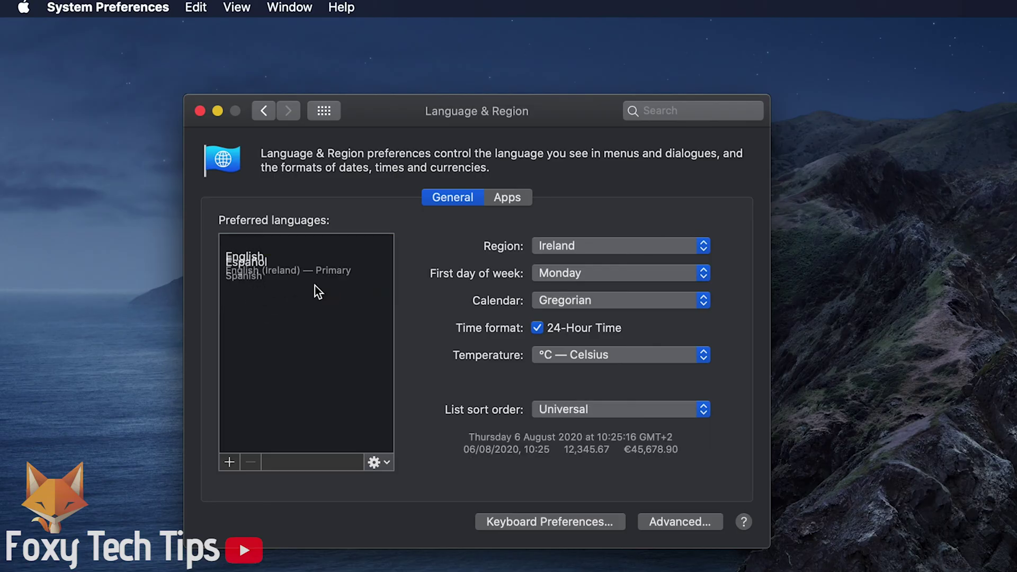
{"action": "left_click", "coordinate": [229, 462]}
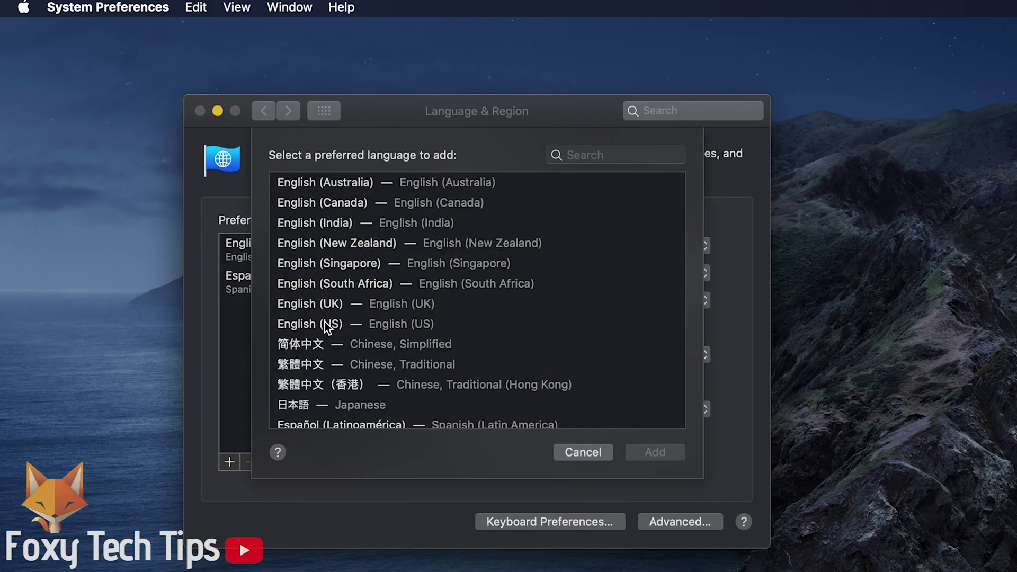
{"action": "scroll", "coordinate": [347, 337], "scroll_direction": "down", "scroll_amount": 5}
{"action": "left_click", "coordinate": [347, 334]}
{"action": "left_click", "coordinate": [651, 452]}
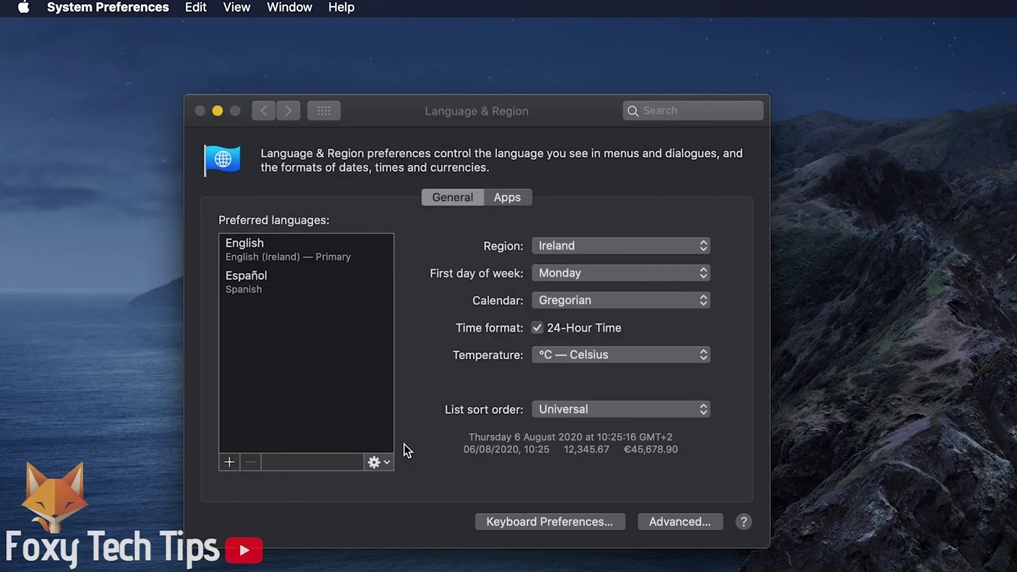
{"action": "left_click", "coordinate": [431, 231]}
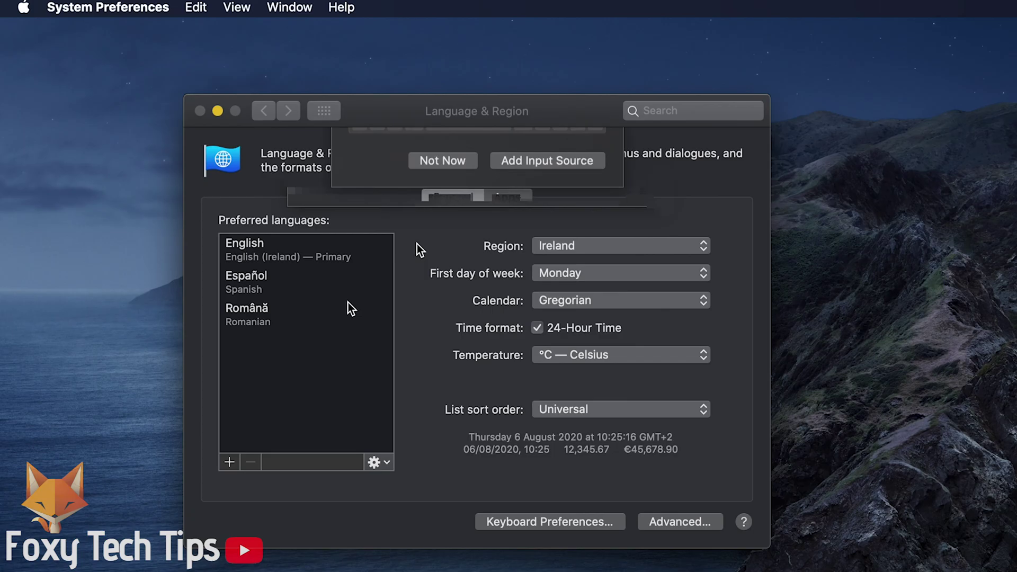
{"action": "left_click", "coordinate": [434, 479]}
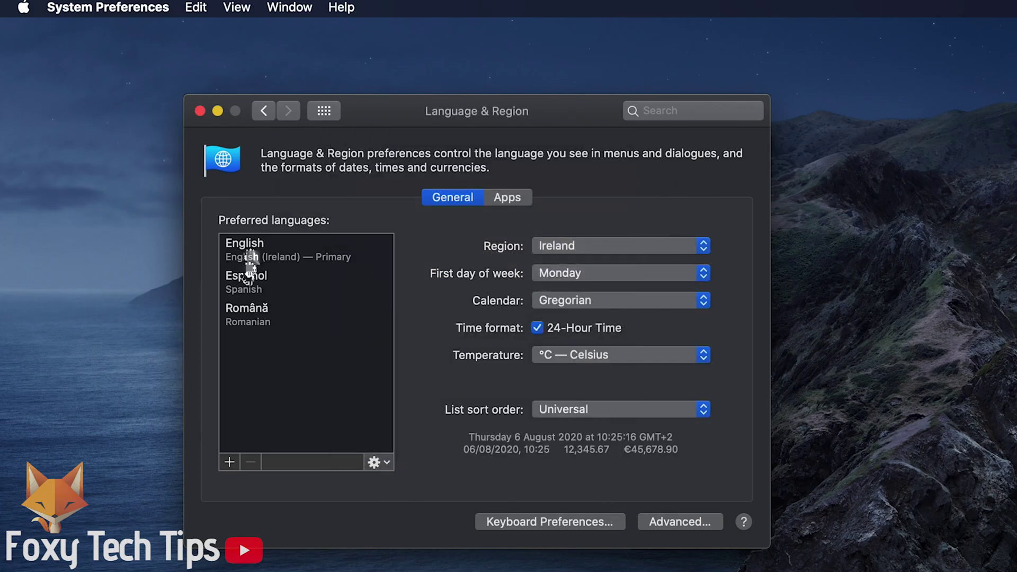
- Reorder Română and Español, then remove both from the preferred languages
{"action": "mouse_move", "coordinate": [248, 308]}
{"action": "left_mouse_down"}
{"action": "mouse_move", "coordinate": [253, 248]}
{"action": "mouse_move", "coordinate": [270, 247]}
{"action": "left_mouse_up"}
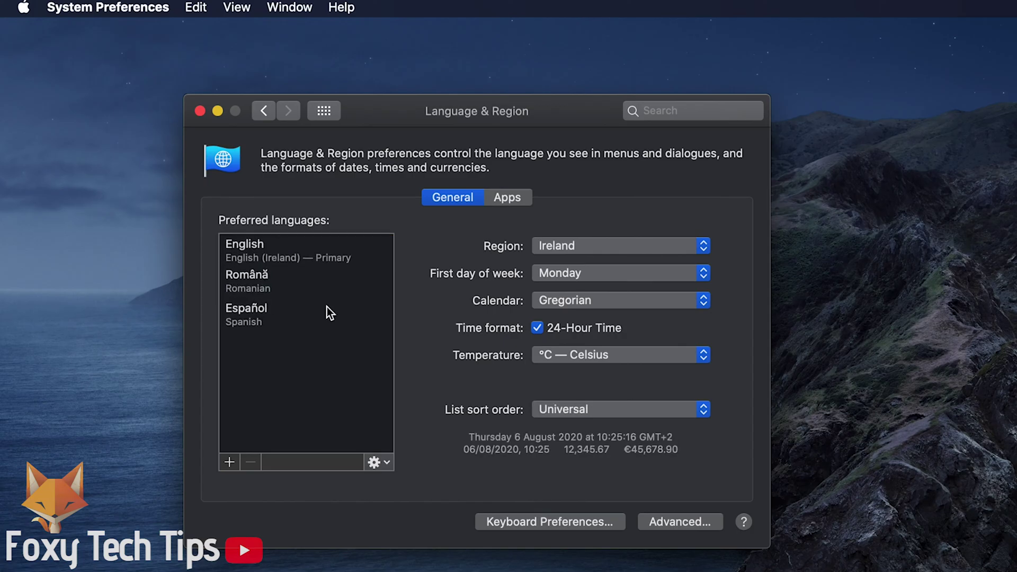
{"action": "left_click_drag", "start_coordinate": [266, 317], "coordinate": [257, 291]}
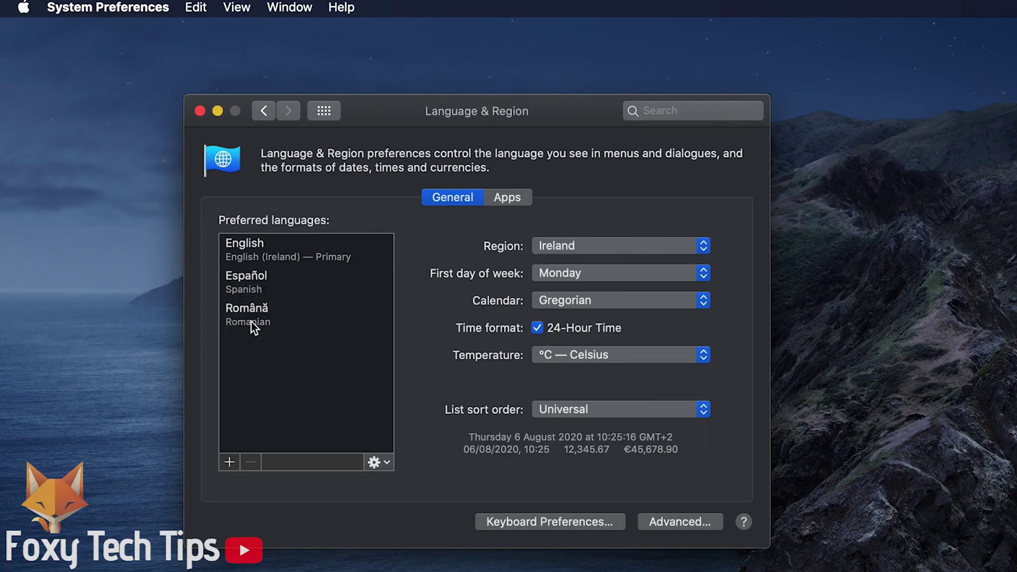
{"action": "left_click", "coordinate": [267, 316]}
{"action": "left_click", "coordinate": [253, 462]}
{"action": "left_click", "coordinate": [271, 295]}
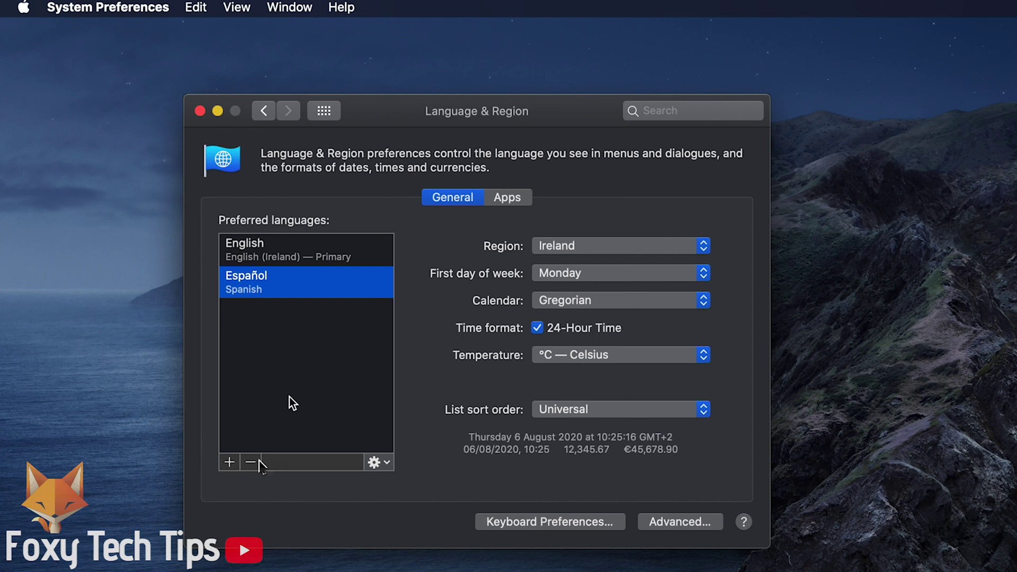
{"action": "left_click", "coordinate": [253, 462]}
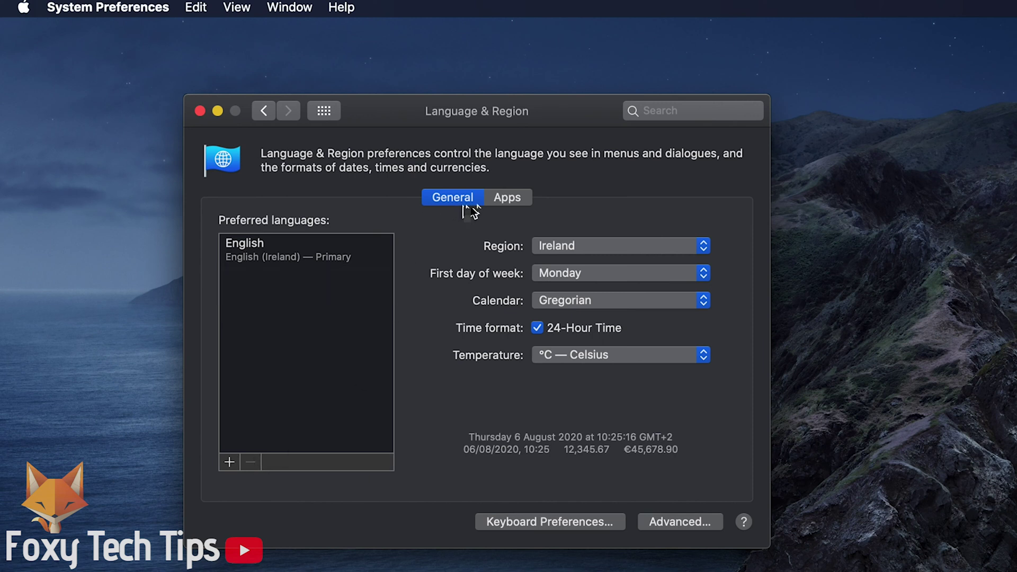
- In the Apps list, give Google Chrome the language Eesti — Estonian and dismiss the relaunch prompt
{"action": "left_click", "coordinate": [507, 198]}
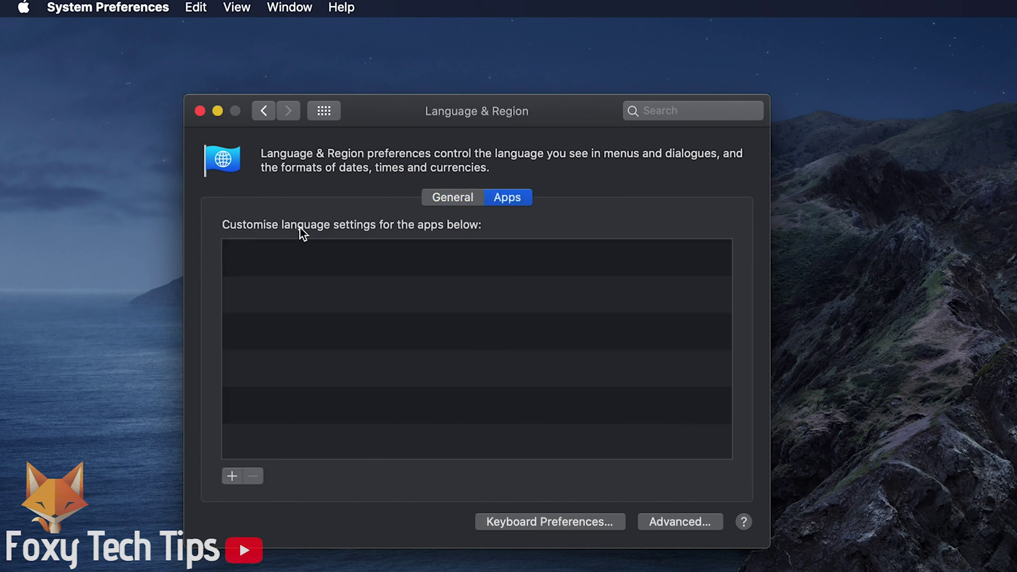
{"action": "left_click", "coordinate": [231, 476]}
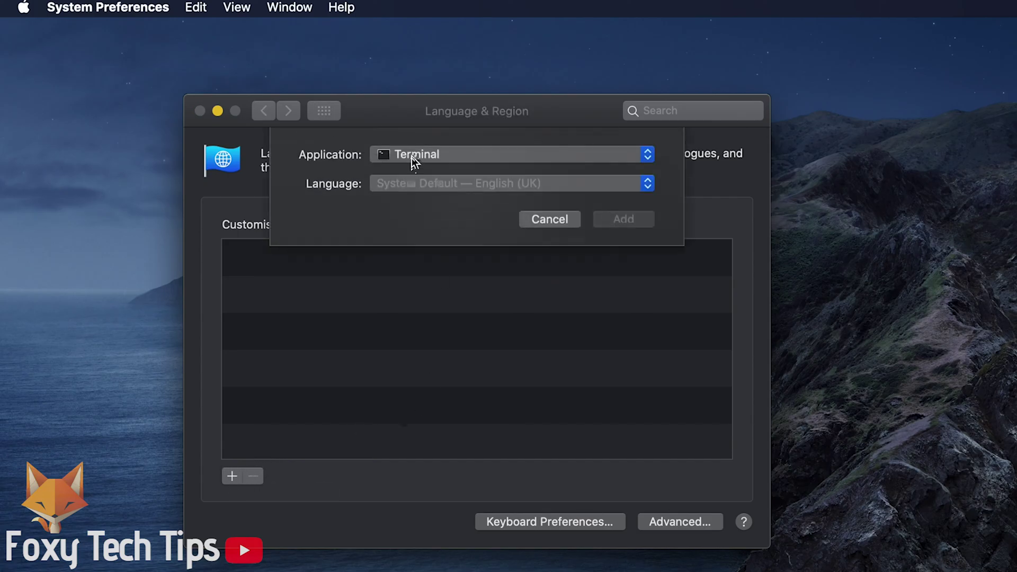
{"action": "left_click", "coordinate": [413, 156]}
{"action": "left_click", "coordinate": [430, 172]}
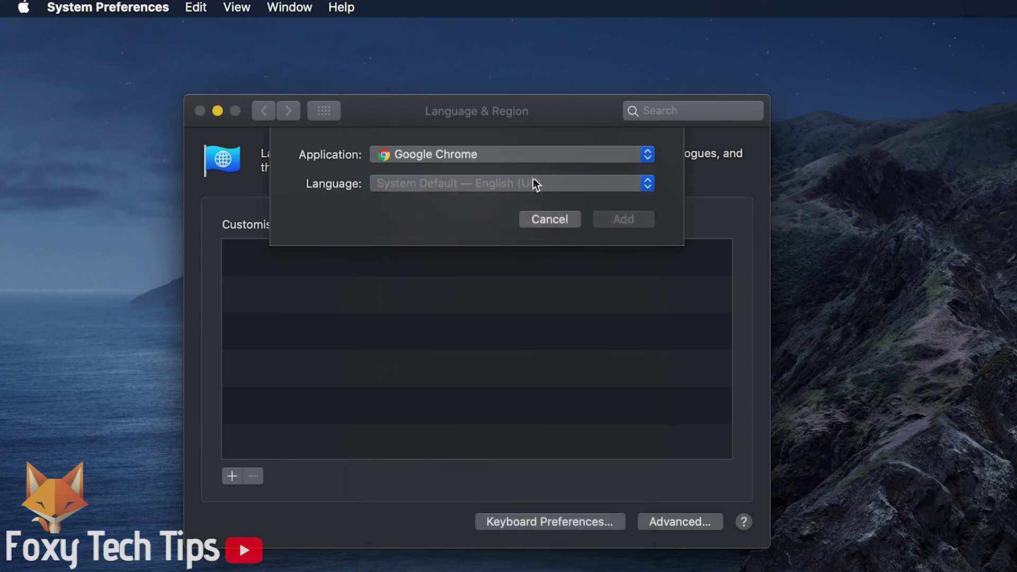
{"action": "left_click", "coordinate": [517, 183]}
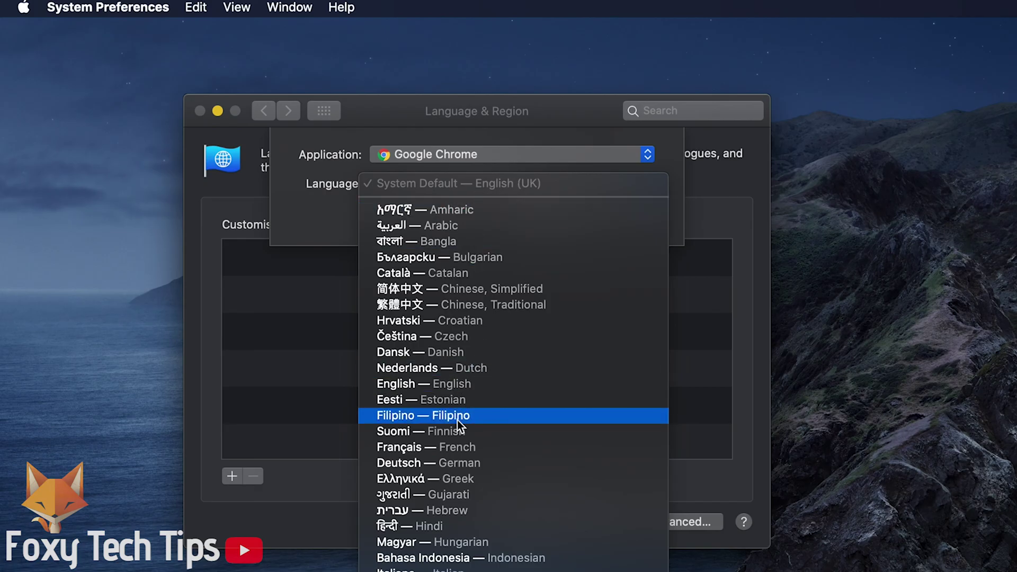
{"action": "left_click", "coordinate": [424, 405]}
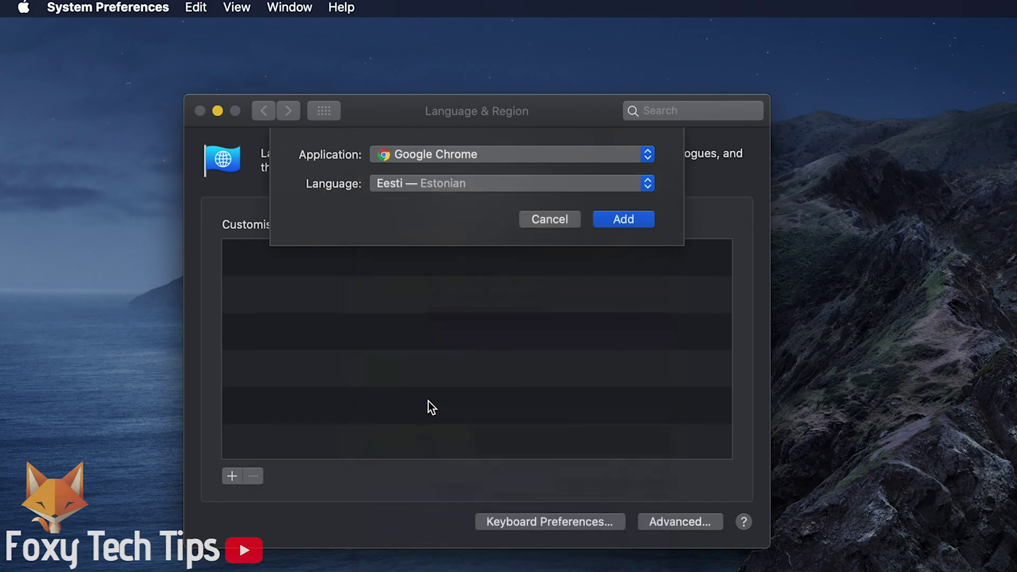
{"action": "left_click", "coordinate": [631, 225]}
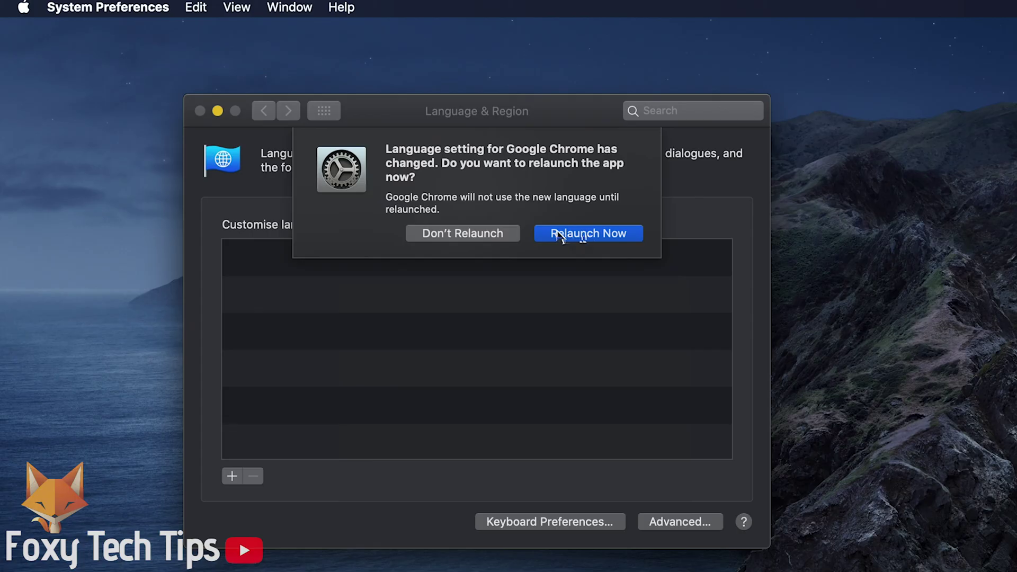
{"action": "left_click", "coordinate": [437, 235]}
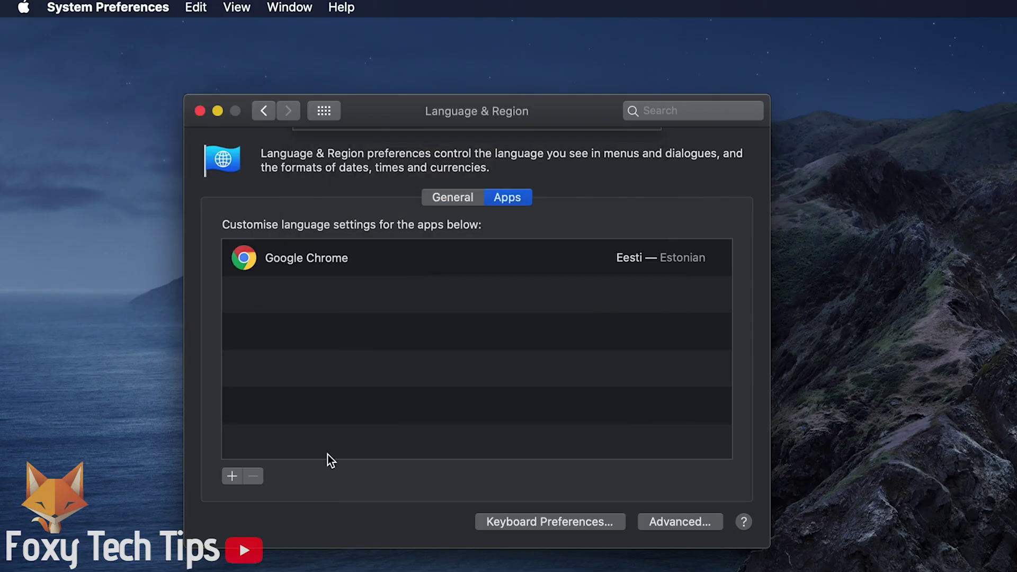
- Add an app-specific language of Arabic for Terminal
{"action": "left_click", "coordinate": [250, 477]}
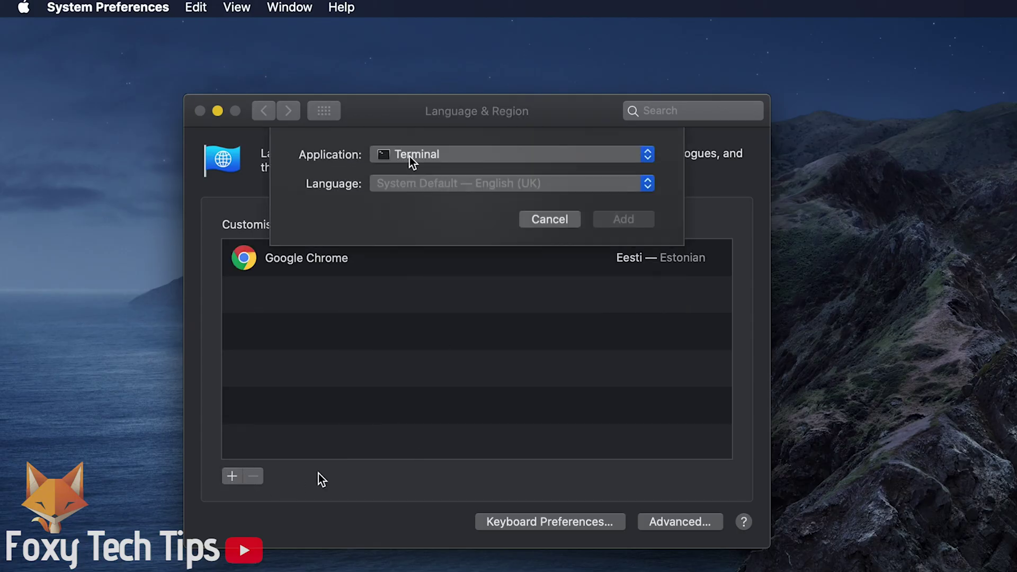
{"action": "left_click", "coordinate": [419, 184]}
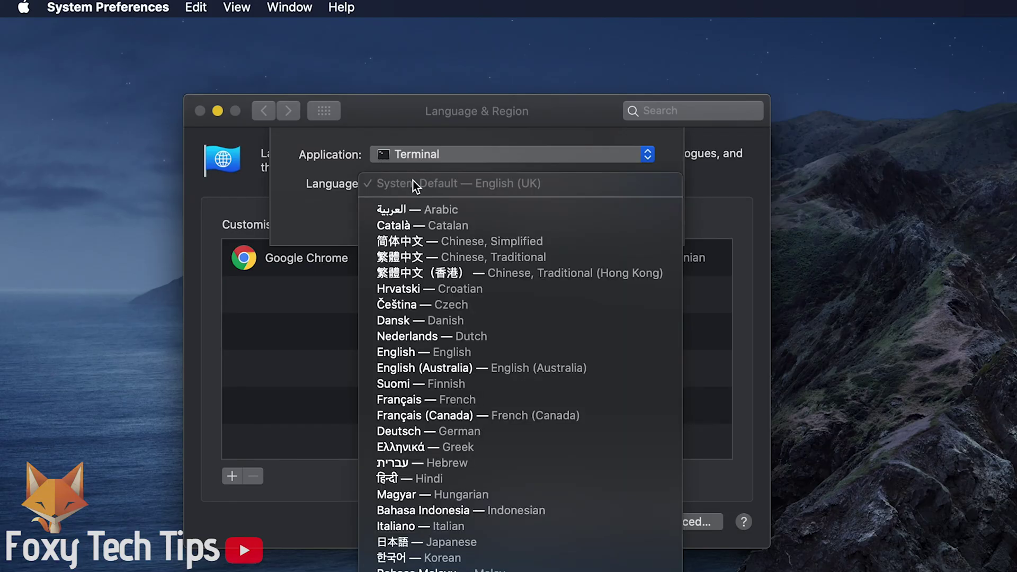
{"action": "left_click", "coordinate": [413, 208]}
{"action": "left_click", "coordinate": [616, 221]}
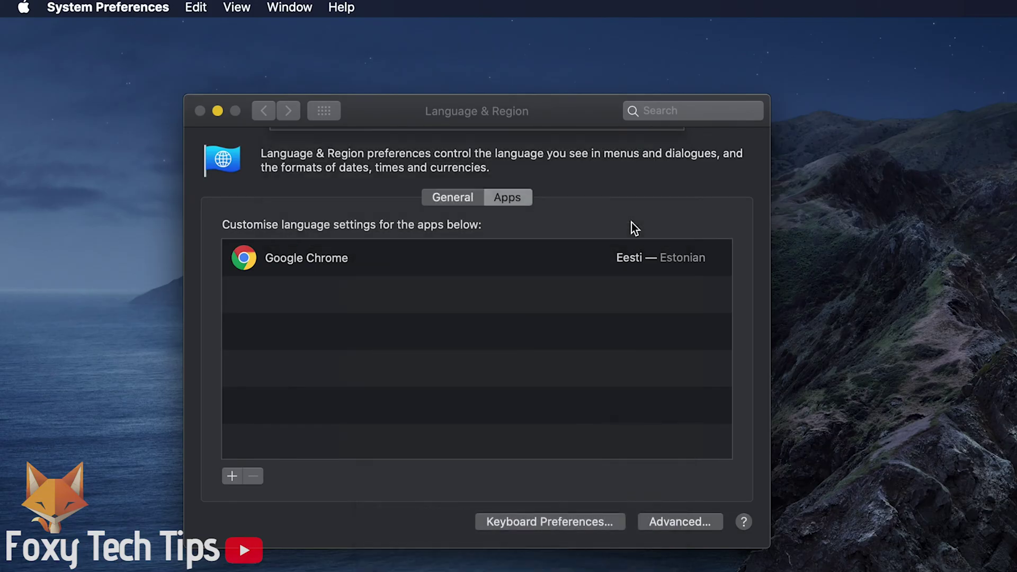